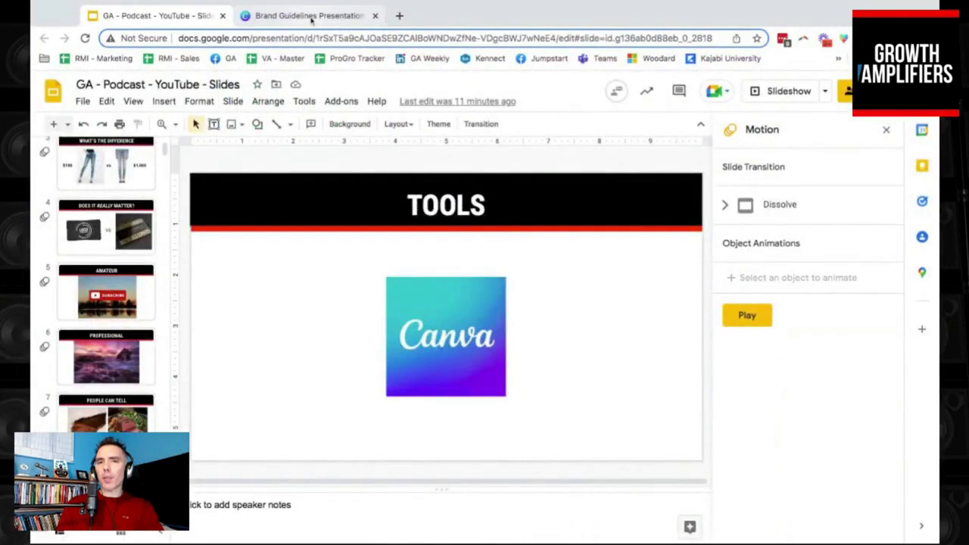
# Step: Switch to the Canva Brand Guidelines Presentation showing its 'Taking Care of Our Brand' title slide
pyautogui.click(311, 17)
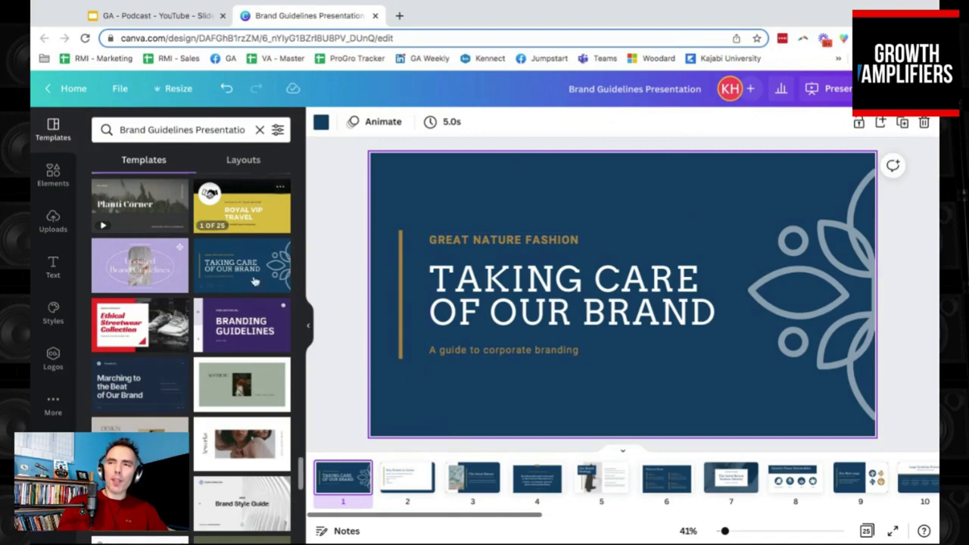
pyautogui.moveTo(235, 488)
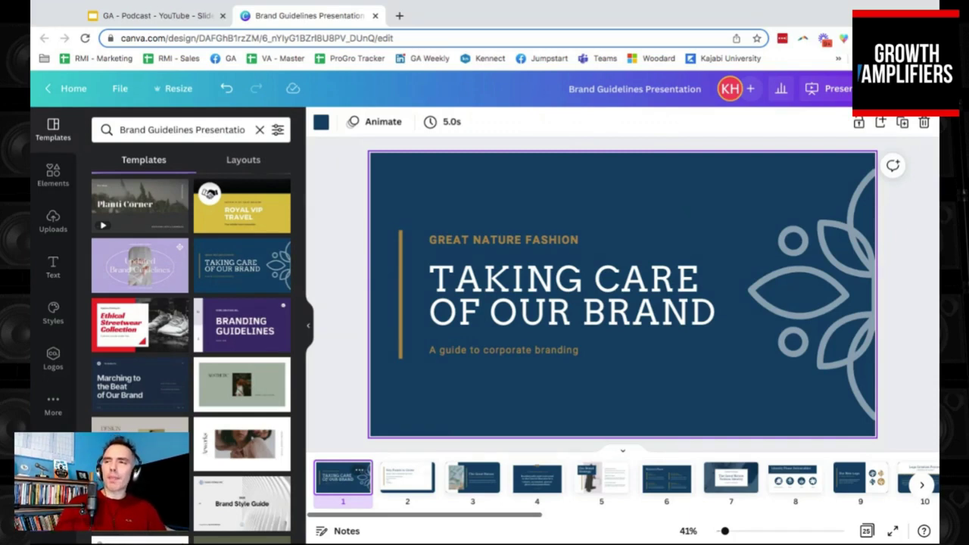
# Step: Page through Key Points, The Great Nature, Brand Strategy and Discovery Phase to Identity Phase Deliverables
pyautogui.click(393, 480)
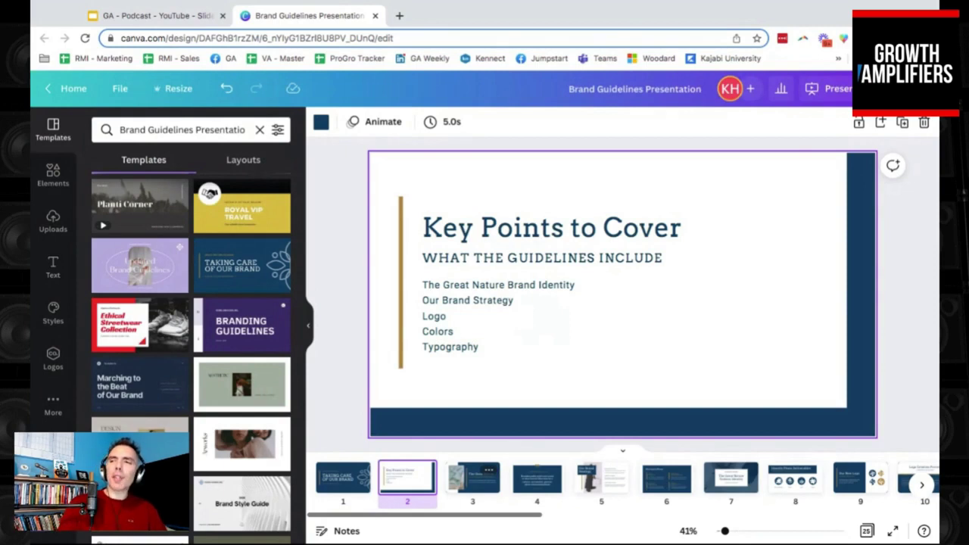
pyautogui.click(472, 478)
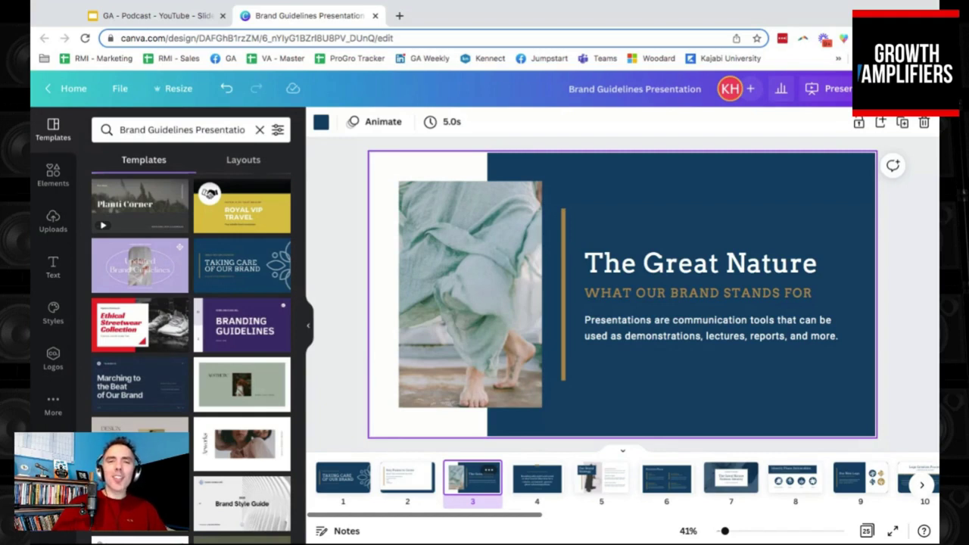
pyautogui.click(534, 483)
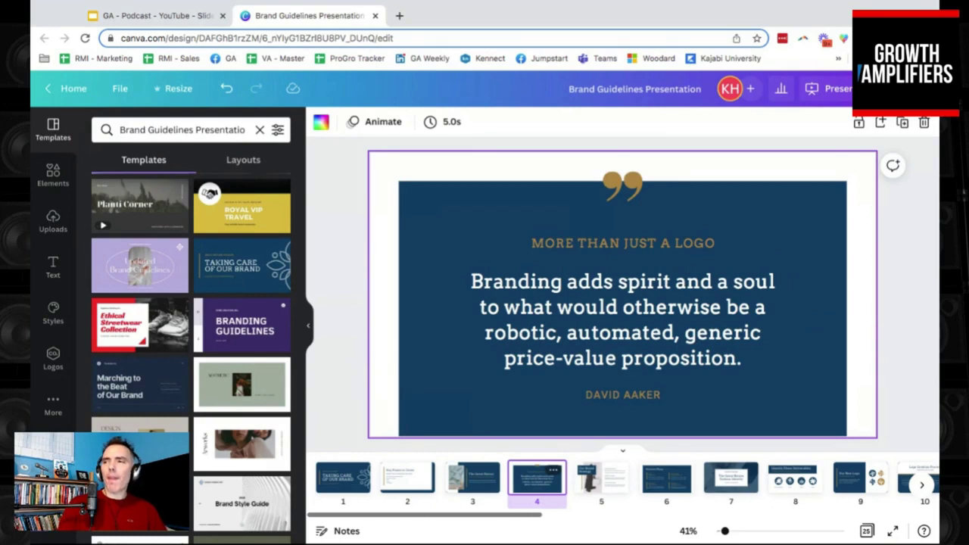
pyautogui.click(611, 489)
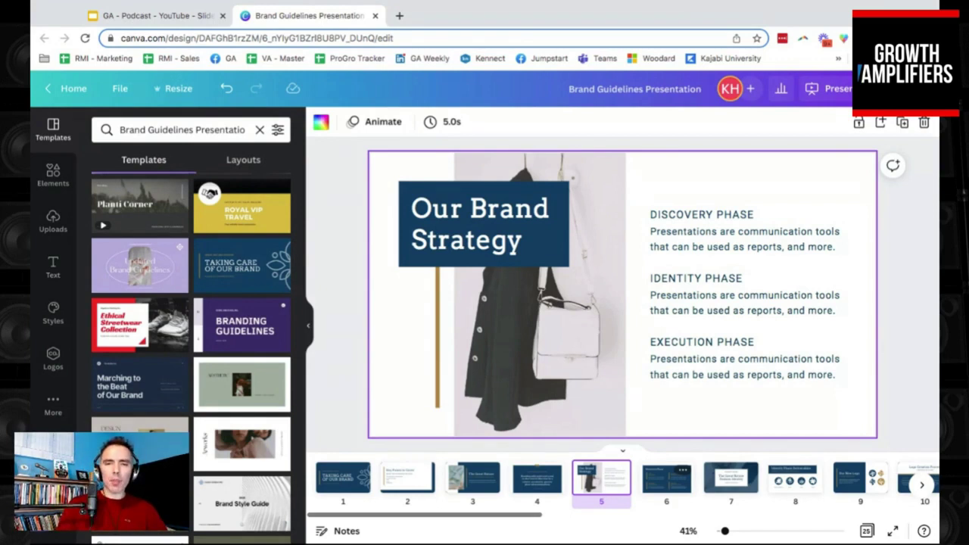
pyautogui.click(666, 477)
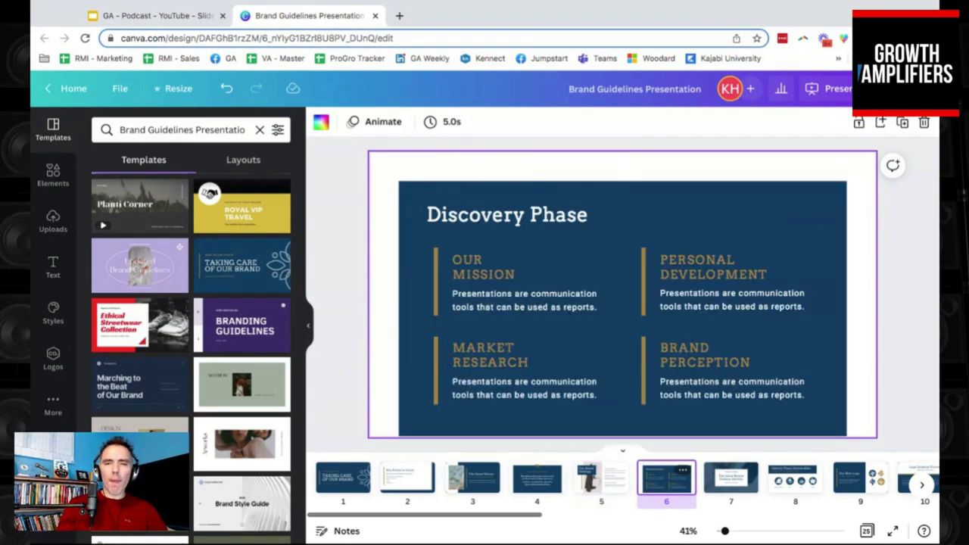
pyautogui.click(719, 479)
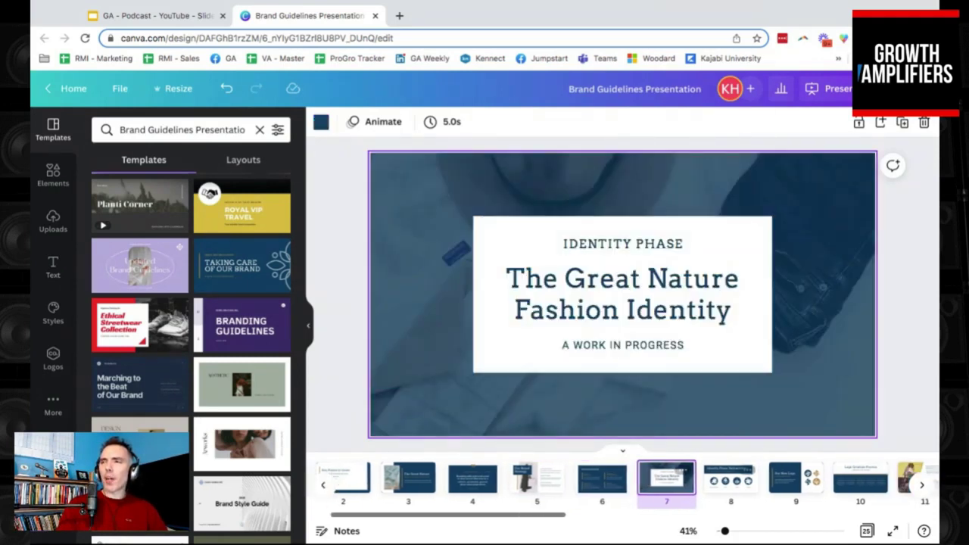
pyautogui.click(679, 478)
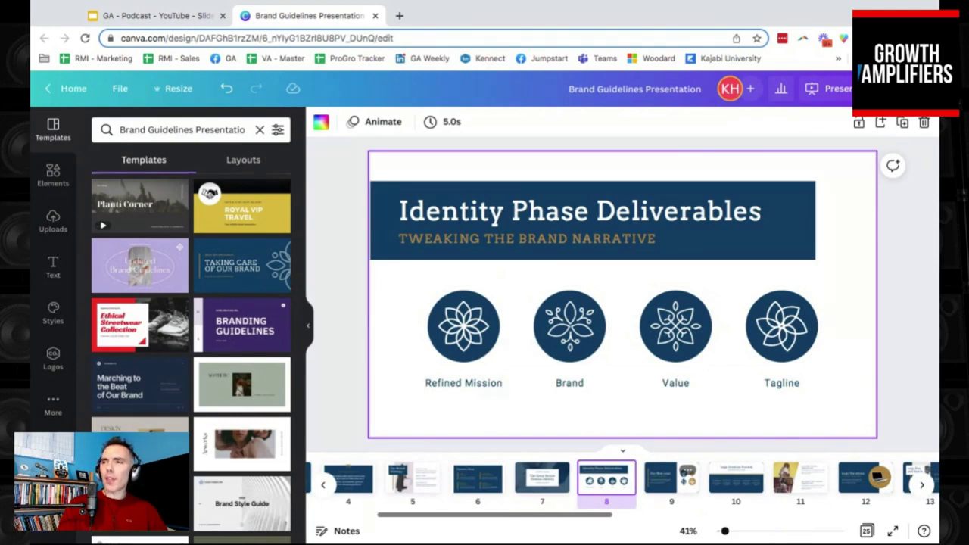
# Step: Review Our New Logo, Logo Creation Process, old vs revamped logo, Logo Variations, then Logo Dos and Don'ts
pyautogui.click(672, 478)
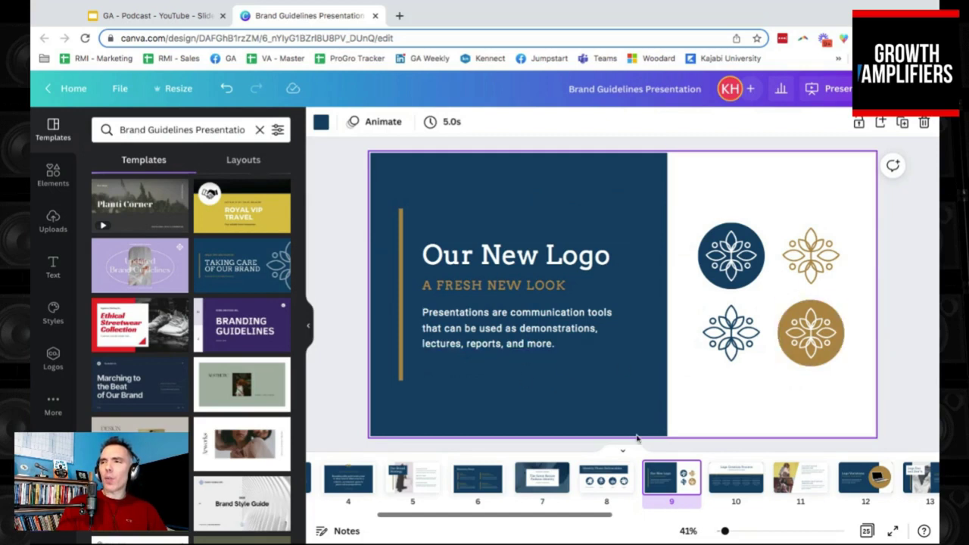
pyautogui.click(736, 478)
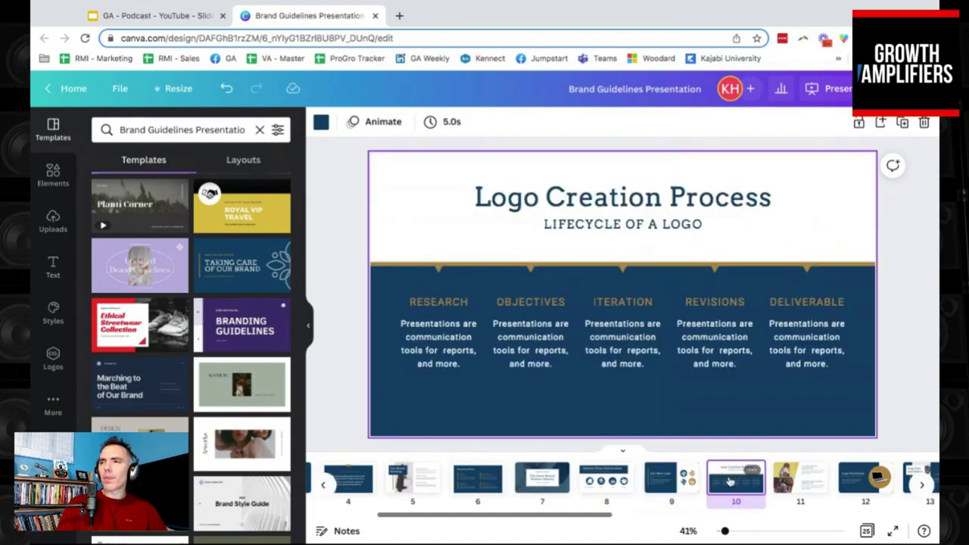
pyautogui.click(718, 477)
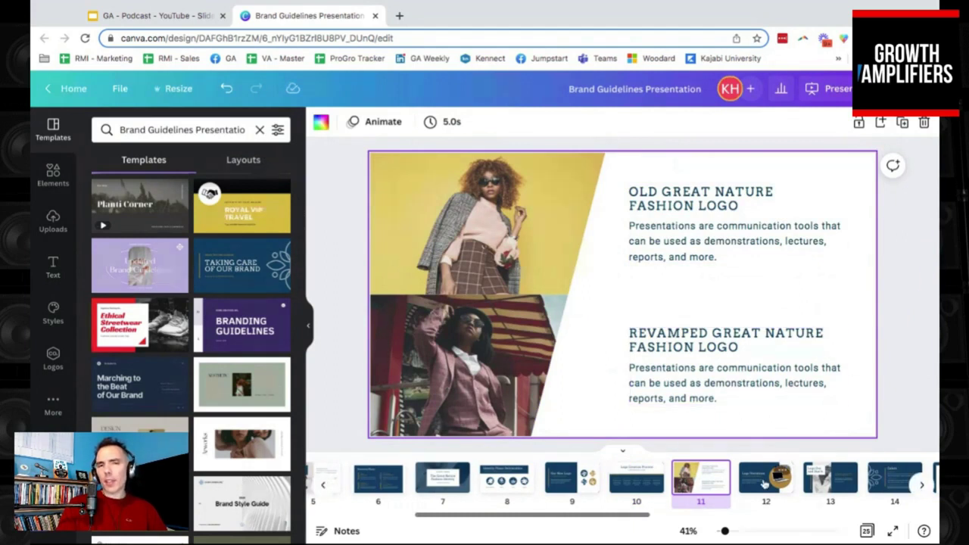
pyautogui.click(764, 483)
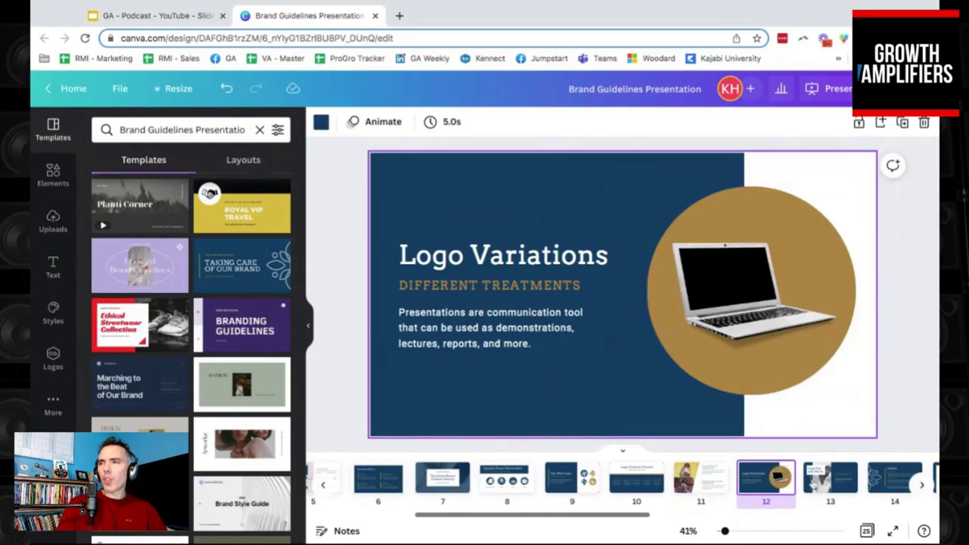
pyautogui.scroll(-2, 761, 481)
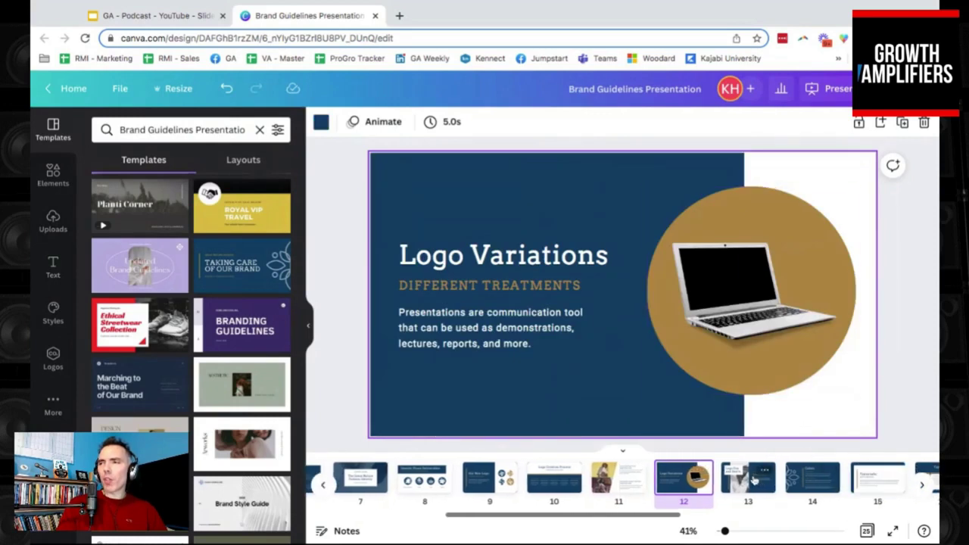
pyautogui.click(749, 479)
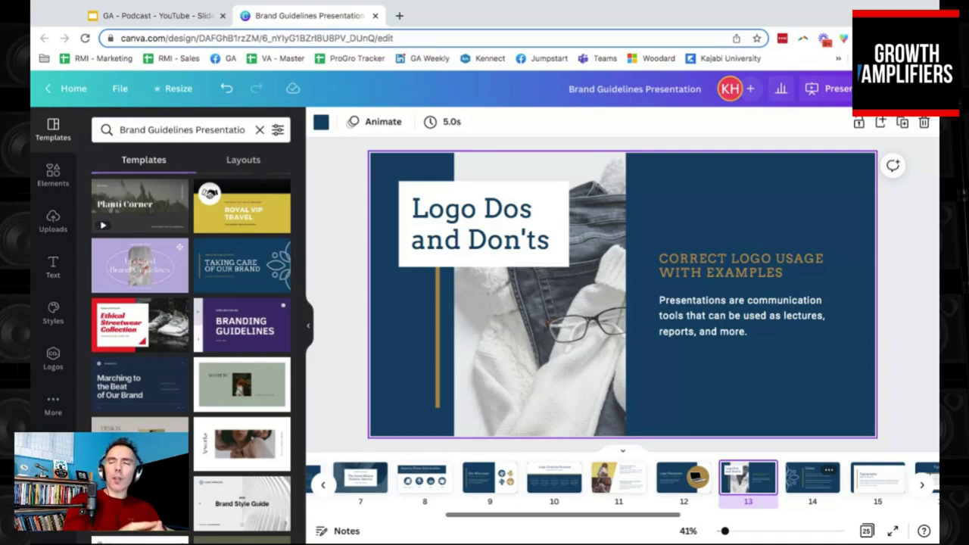
# Step: View the Colors and two Typography slides, then open slide 17, Hierarchy Guidelines
pyautogui.click(812, 479)
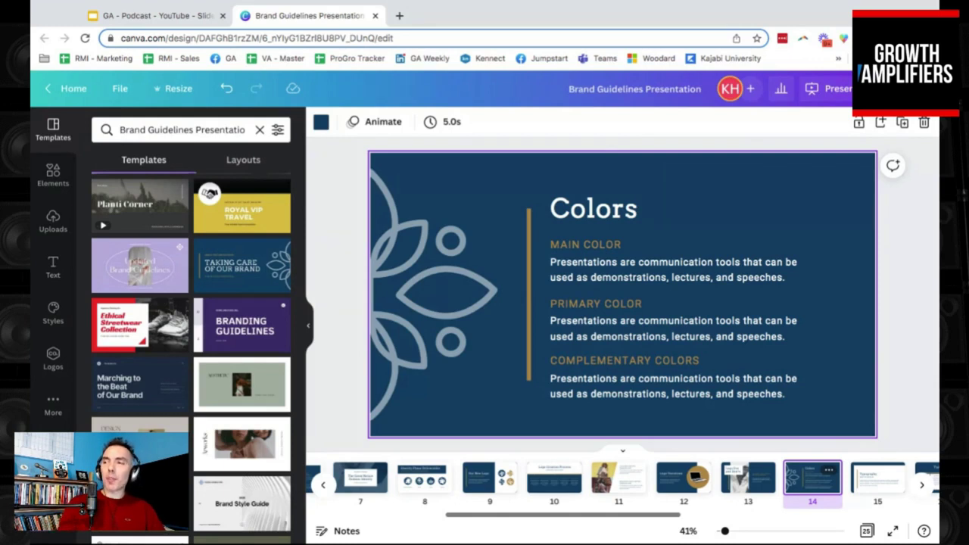
pyautogui.hscroll(2, 790, 486)
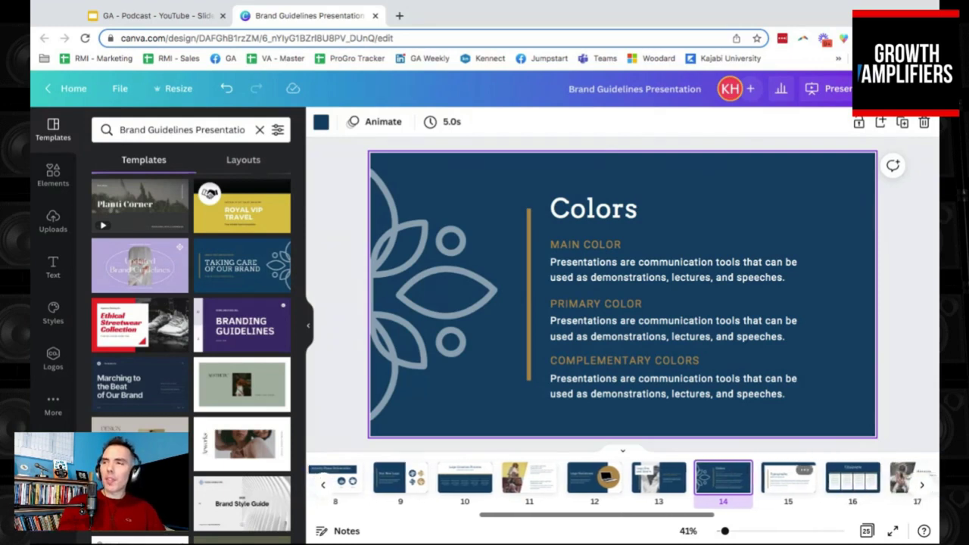
pyautogui.click(791, 487)
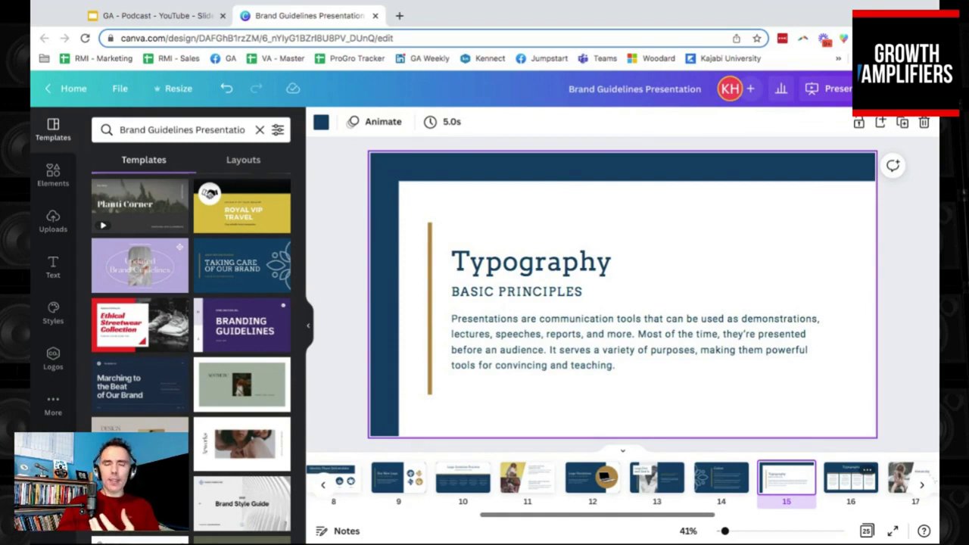
pyautogui.click(851, 478)
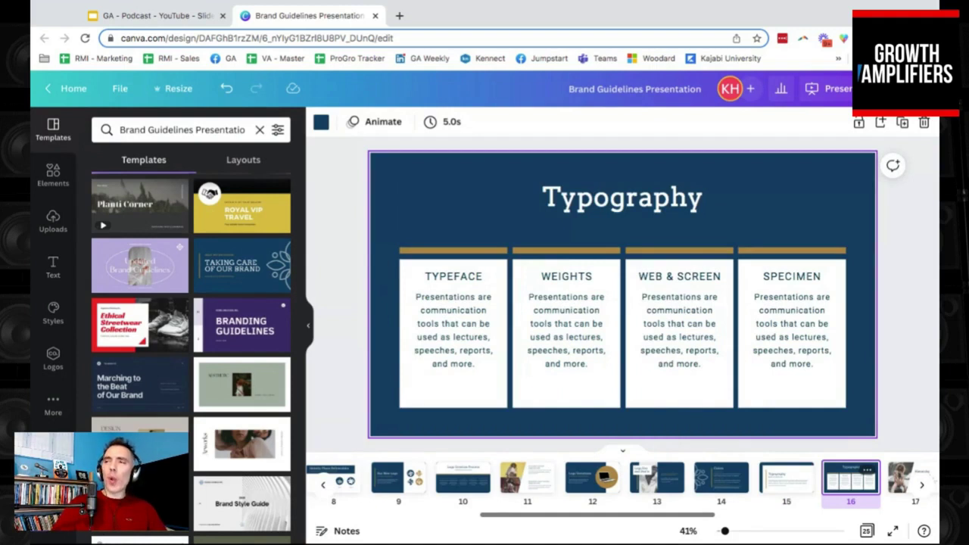
pyautogui.hscroll(1, 863, 477)
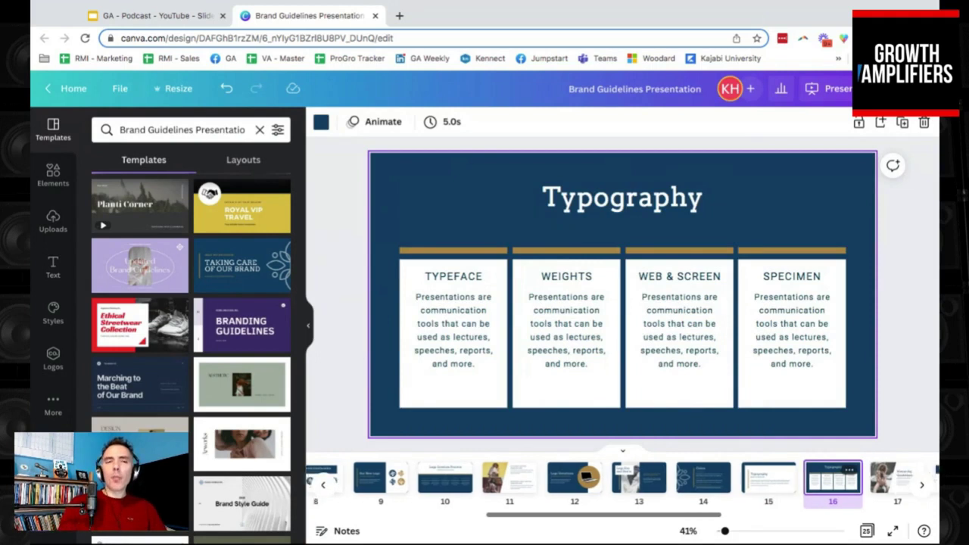
pyautogui.hscroll(2, 833, 477)
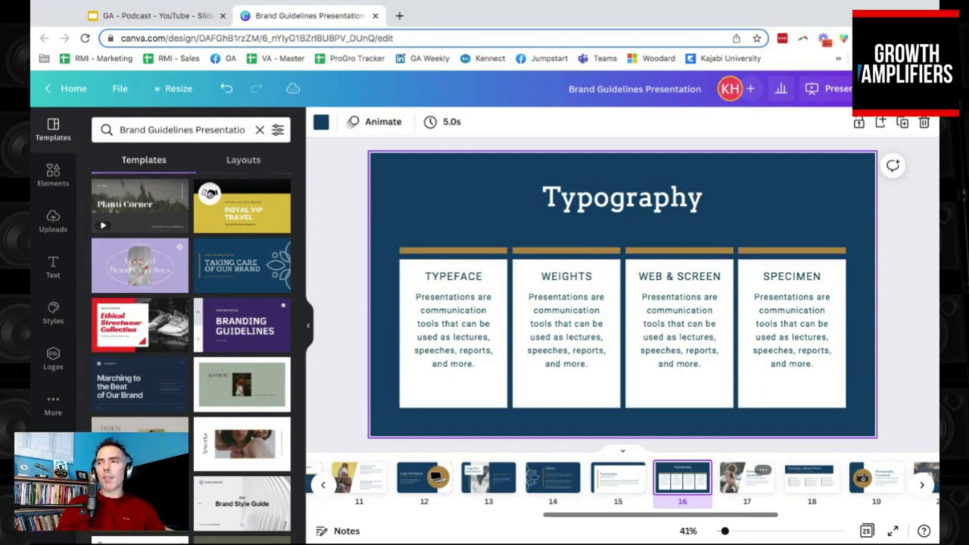
pyautogui.click(745, 480)
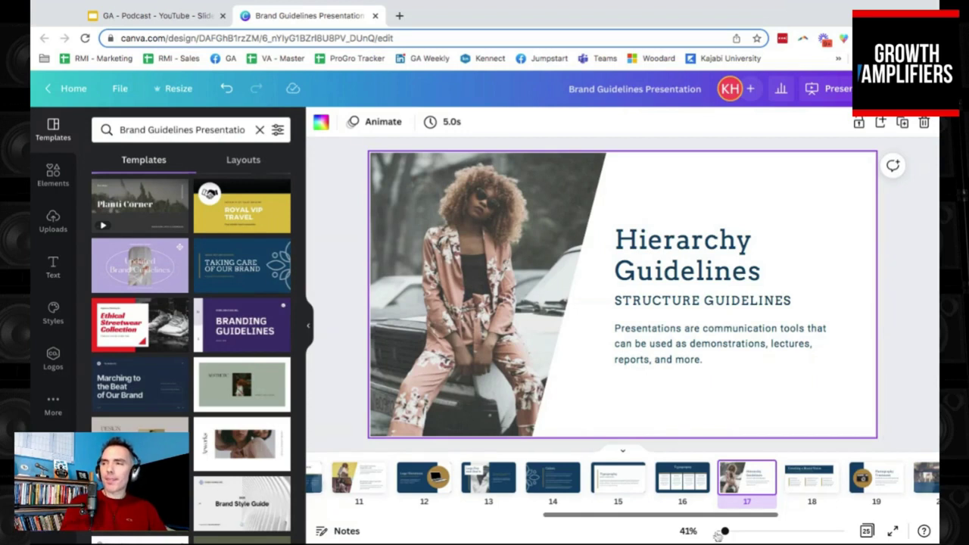
# Step: Open slide 18, 'Creating a Brand Voice', with its Our Brand, Communications and Writing Style columns
pyautogui.click(814, 485)
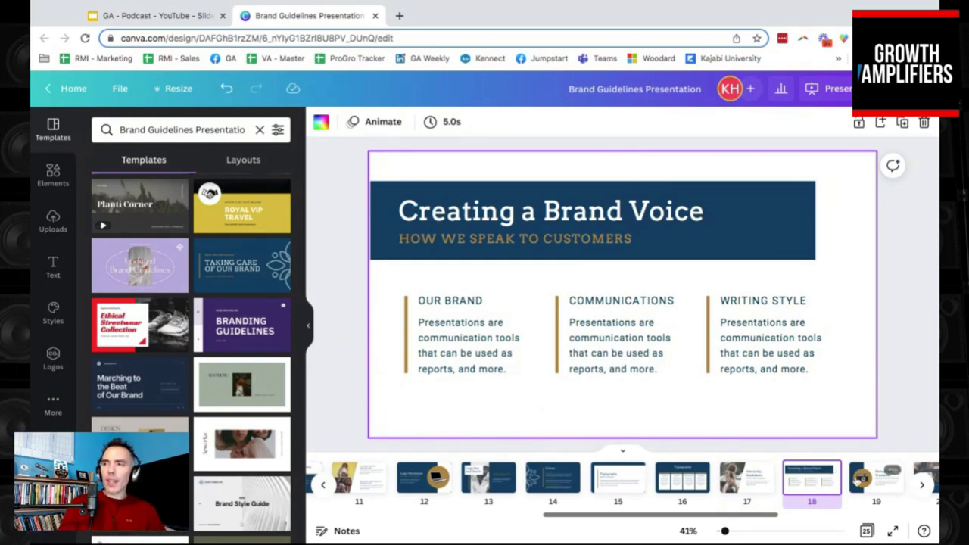
pyautogui.hscroll(3, 856, 480)
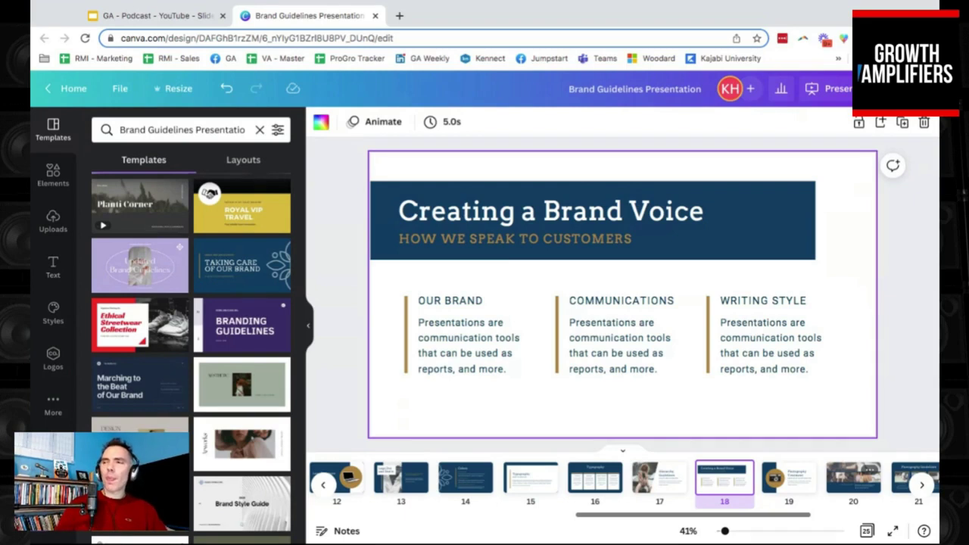
# Step: View Photography Treatment, Use of Imagery, Photography Guidelines and brick-wall slides, ending on slide 23, Social Media Branding
pyautogui.click(791, 477)
pyautogui.click(855, 481)
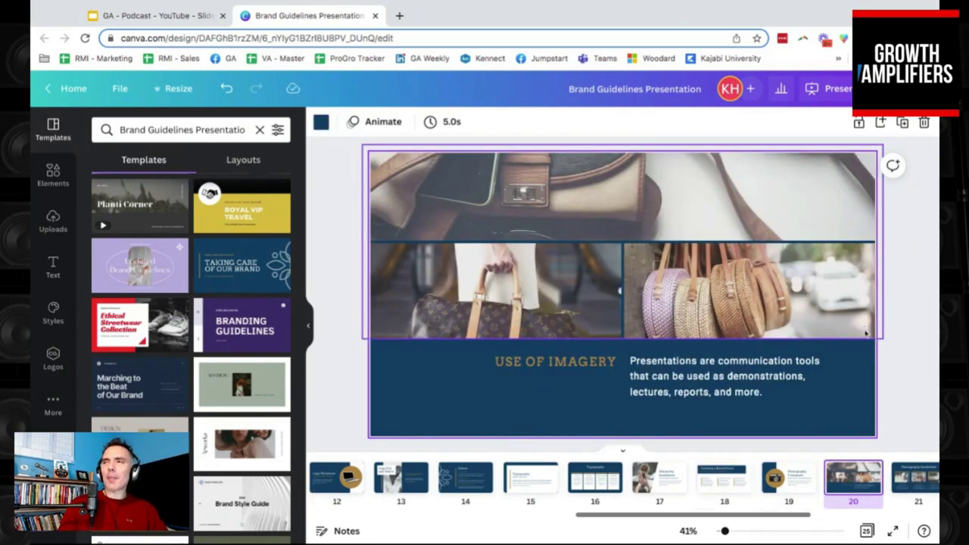
pyautogui.scroll(-2, 845, 483)
pyautogui.scroll(-1, 846, 482)
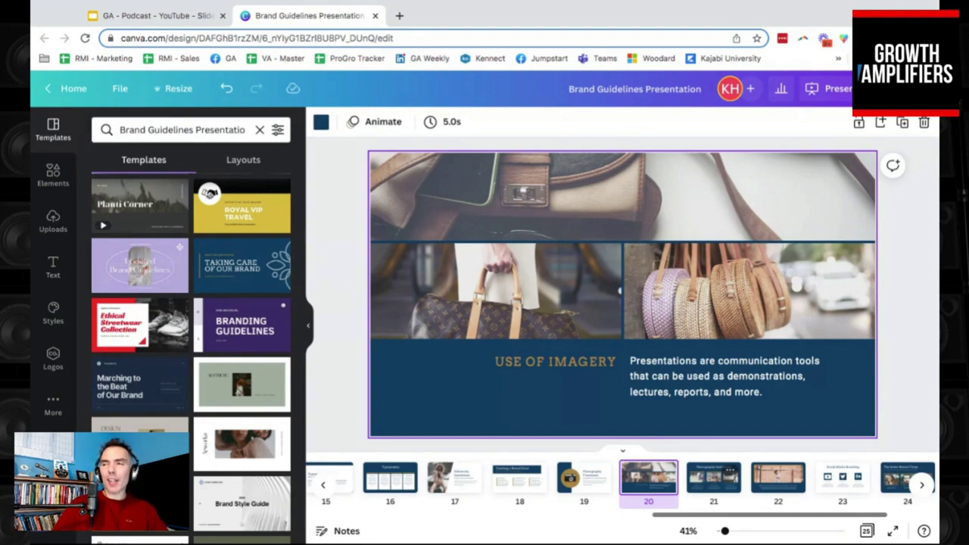
pyautogui.click(713, 477)
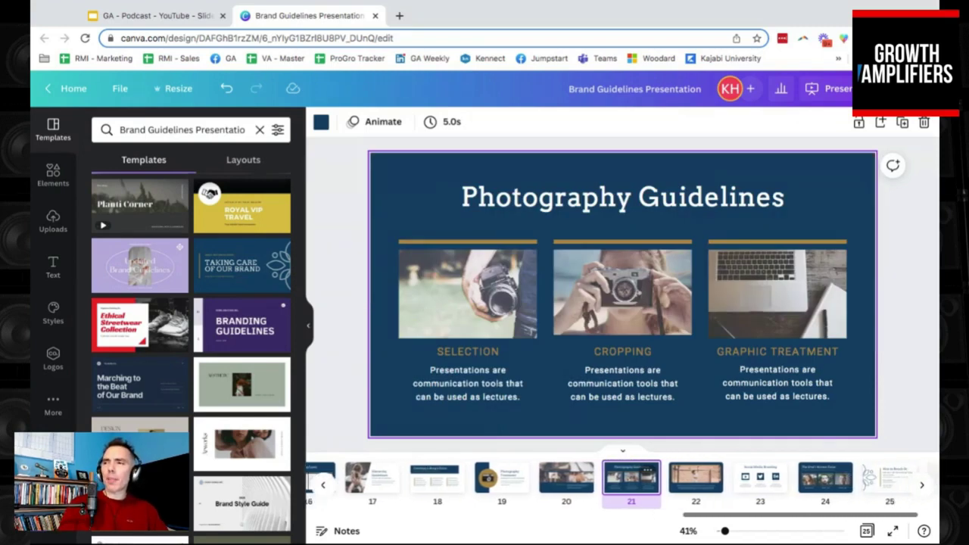
pyautogui.click(704, 477)
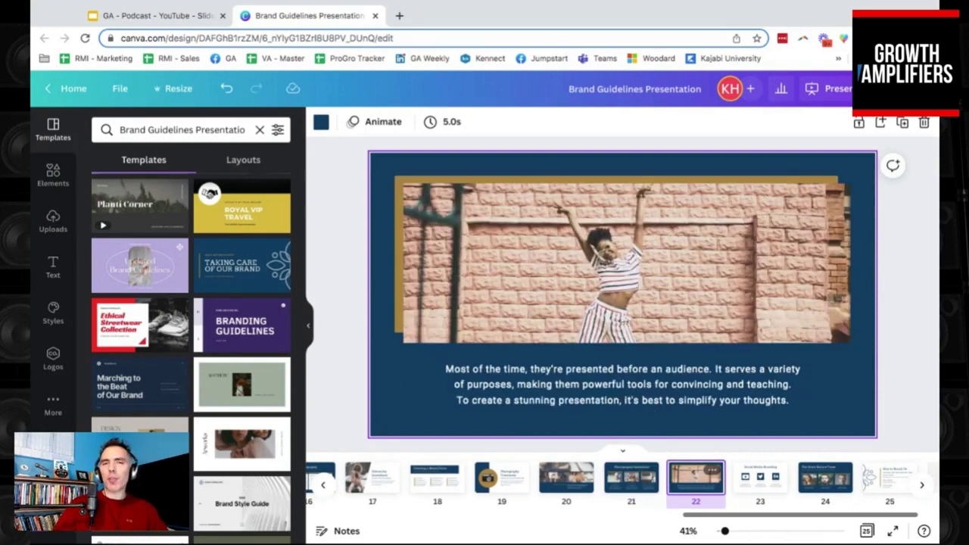
pyautogui.click(747, 477)
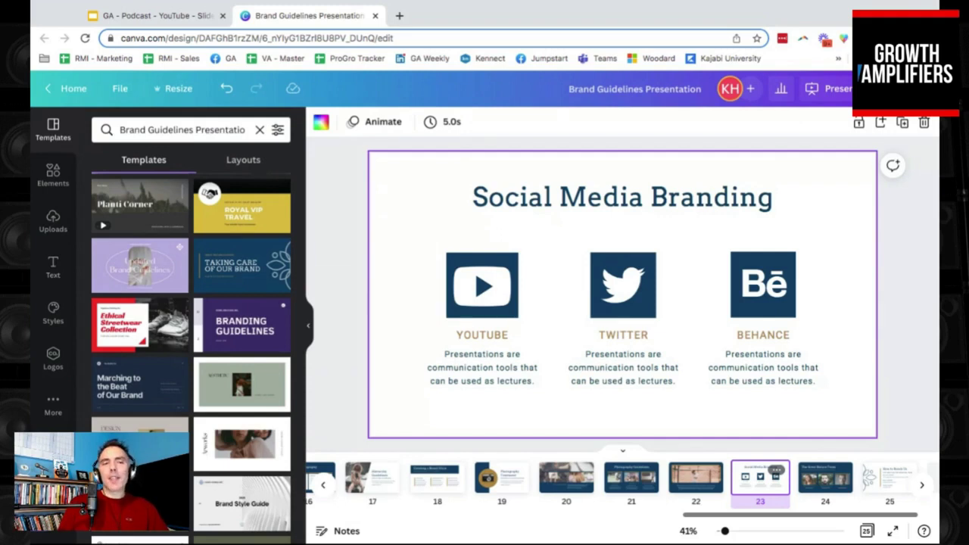
# Step: View The Great Nature Team and How to Reach Us slides, then return to slide 1
pyautogui.click(836, 487)
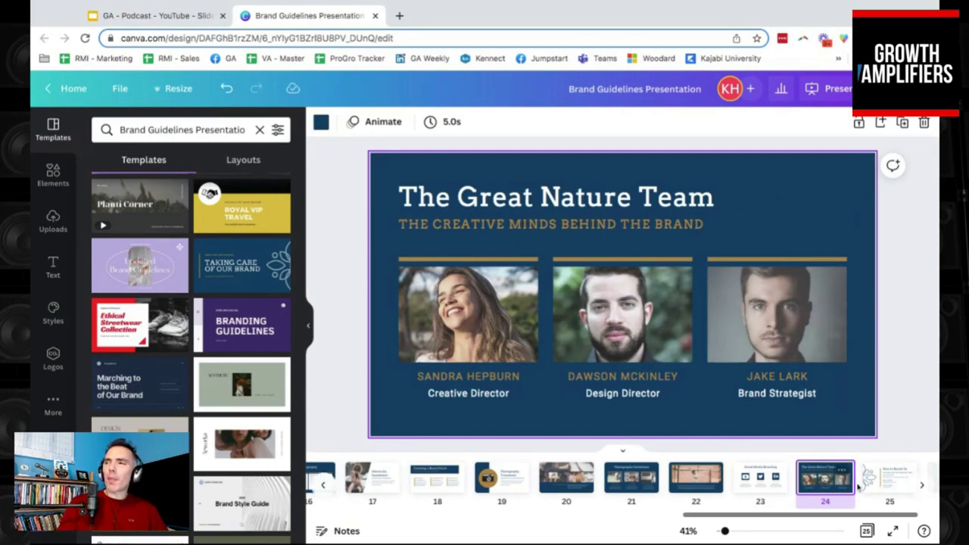
pyautogui.click(882, 485)
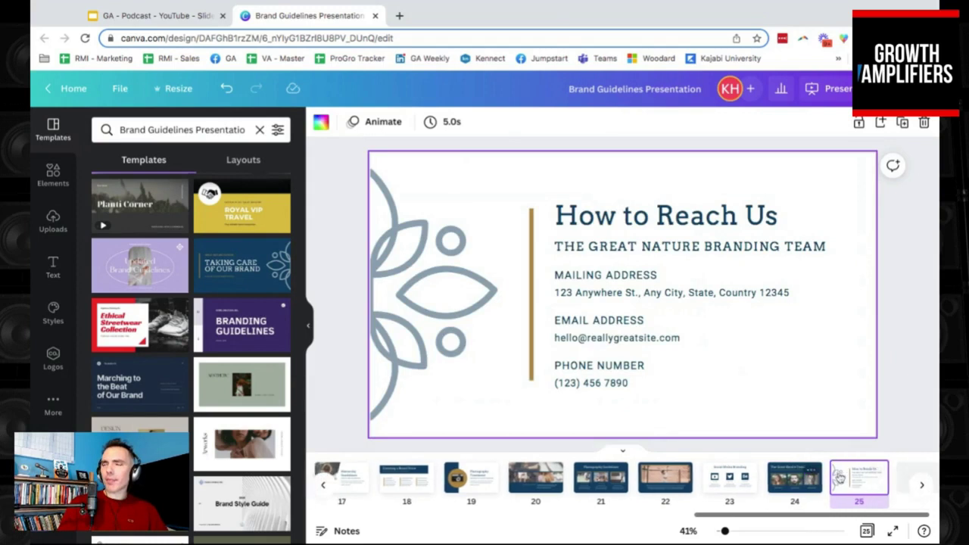
pyautogui.hscroll(-3, 761, 478)
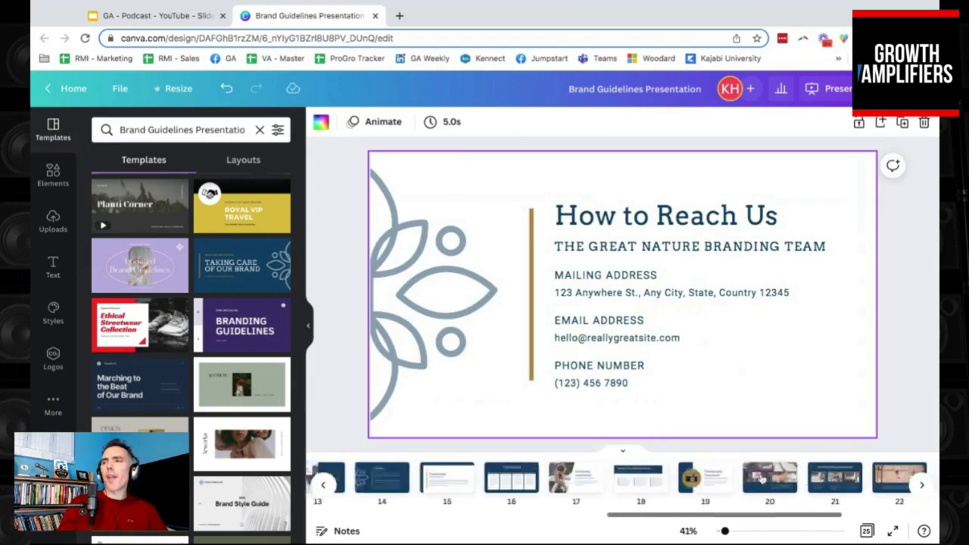
pyautogui.hscroll(-10, 761, 479)
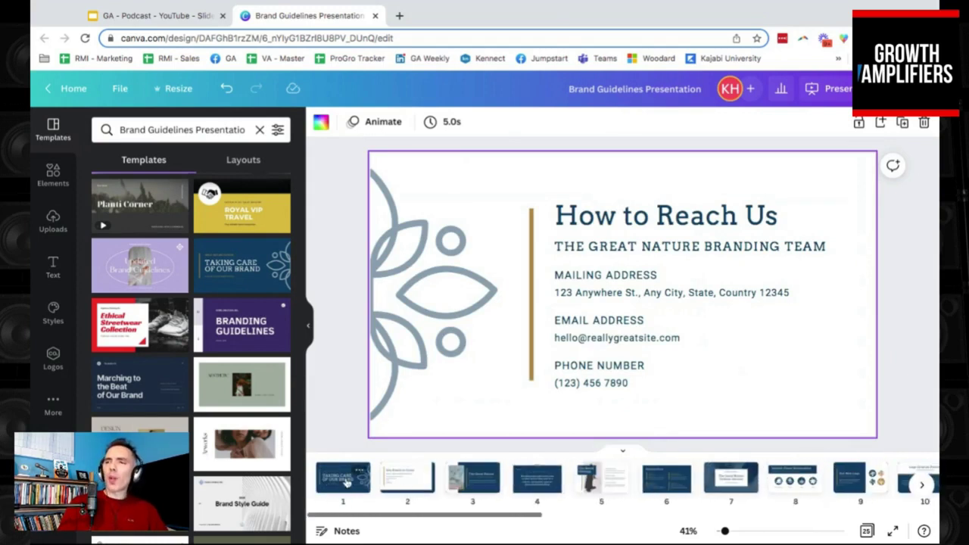
pyautogui.click(345, 483)
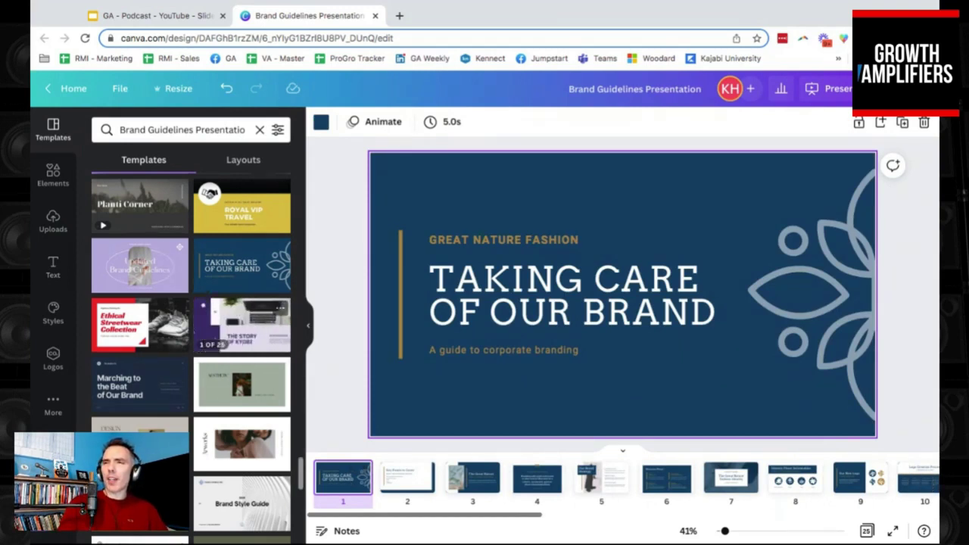
# Step: Preview the purple Branding Guidelines template and apply all 25 of its pages to the design
pyautogui.click(235, 315)
pyautogui.scroll(-5, 234, 310)
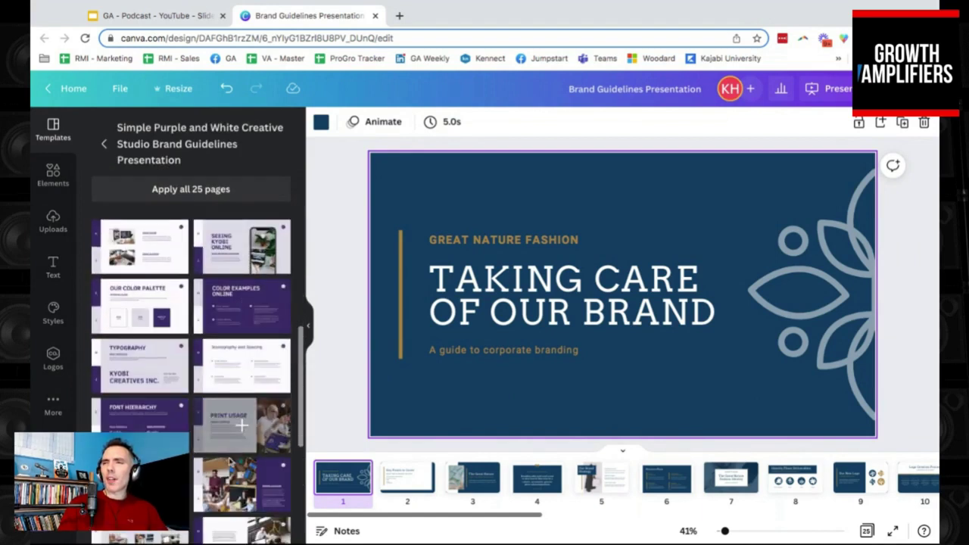
pyautogui.scroll(-4, 230, 424)
pyautogui.scroll(9, 230, 472)
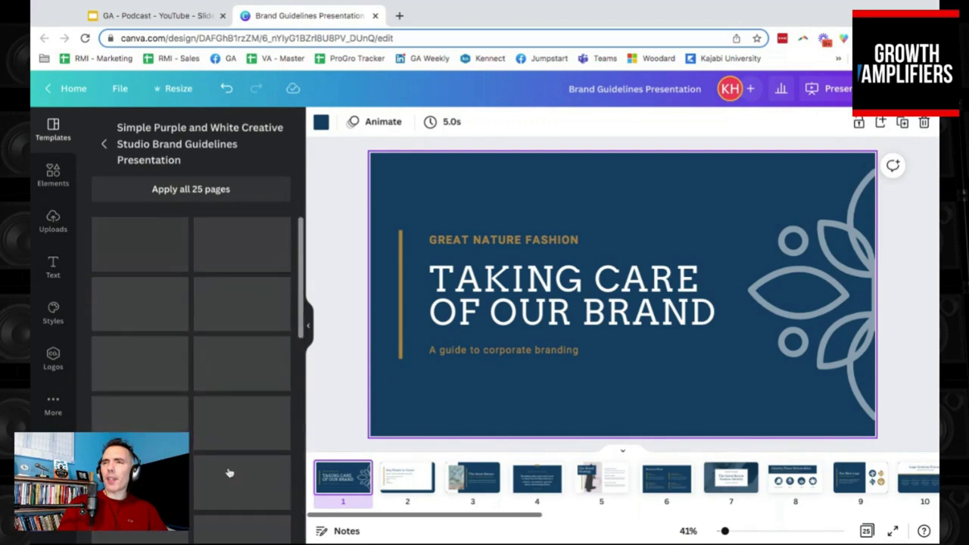
pyautogui.click(216, 188)
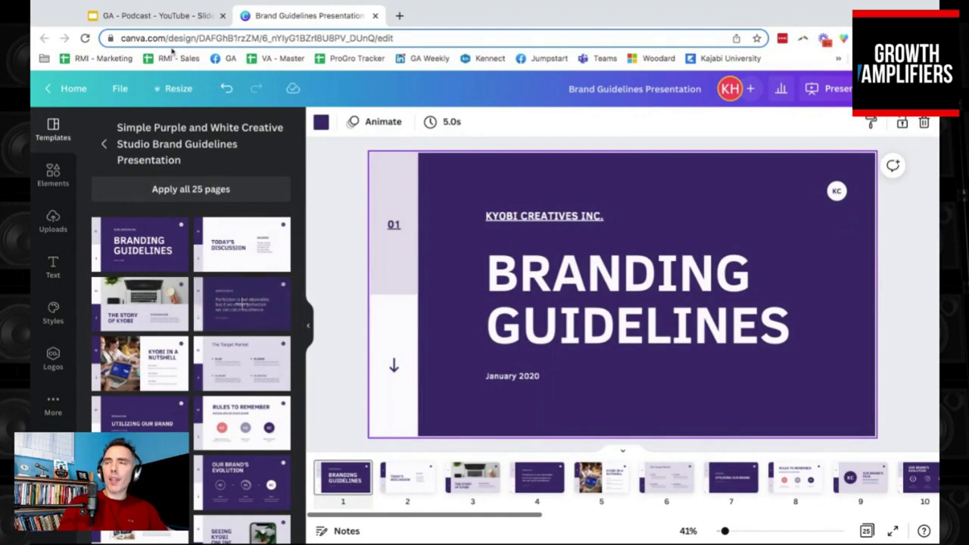
# Step: Return to the Google Slides podcast deck and launch its slideshow
pyautogui.click(166, 17)
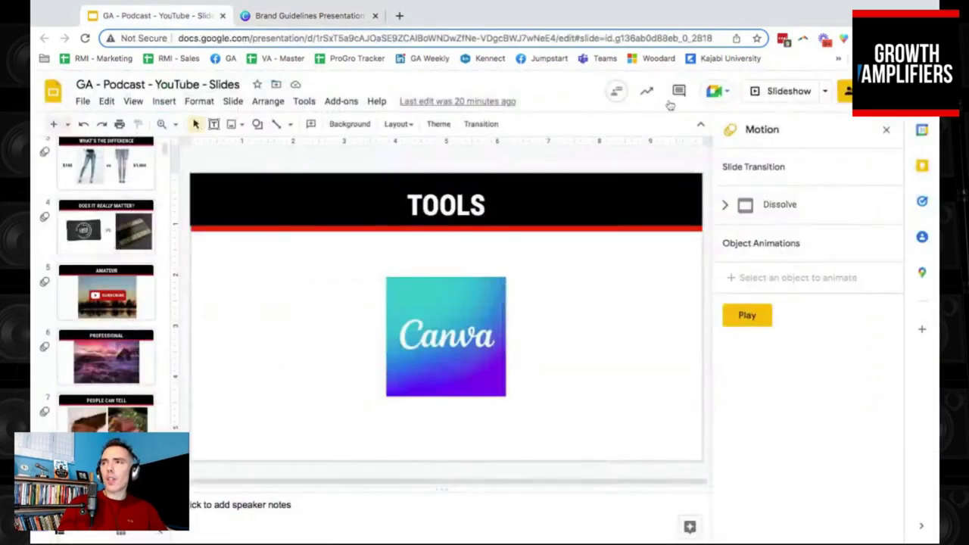
pyautogui.click(757, 89)
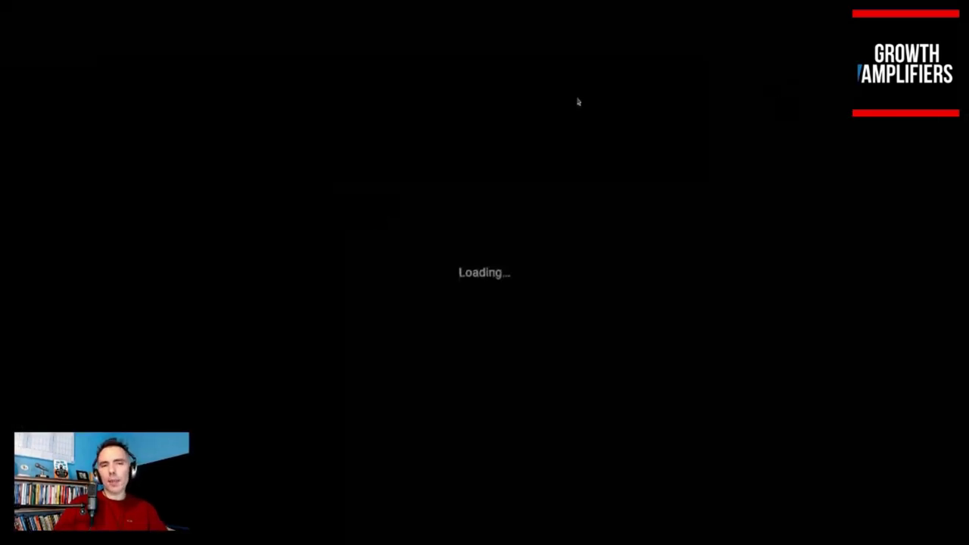